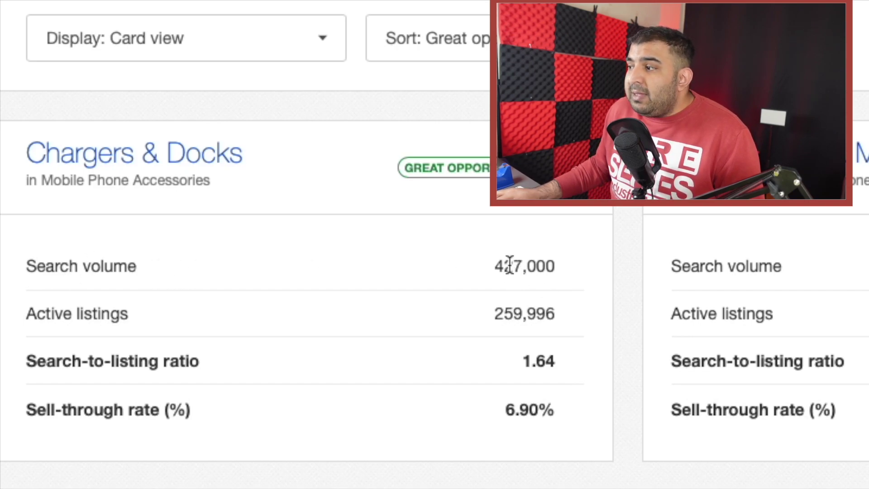
- Examine the search volume, active listings and sell-through rate of Chargers & Docks and of Audio Docks & Mini Speakers
drag(496, 266, 513, 267)
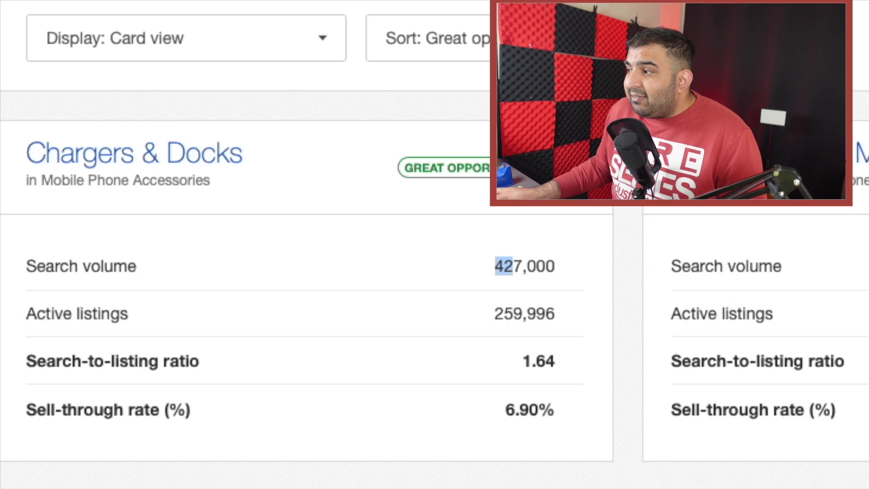
click(512, 267)
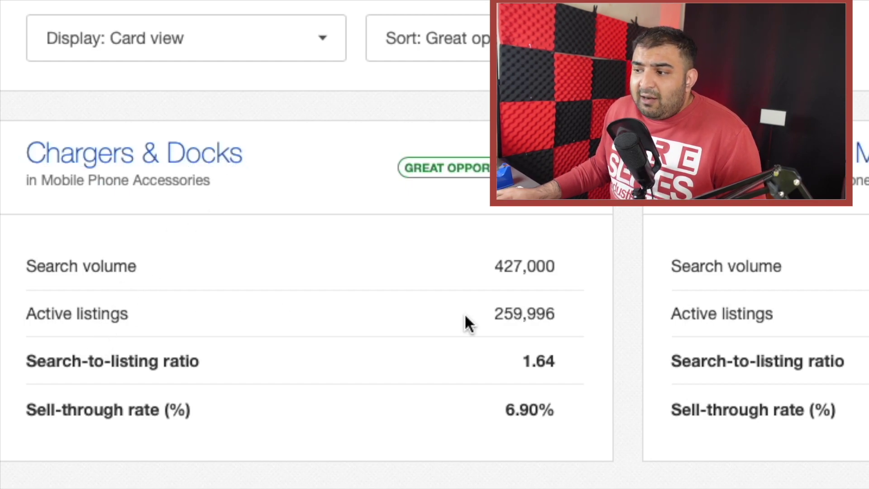
drag(494, 312, 567, 312)
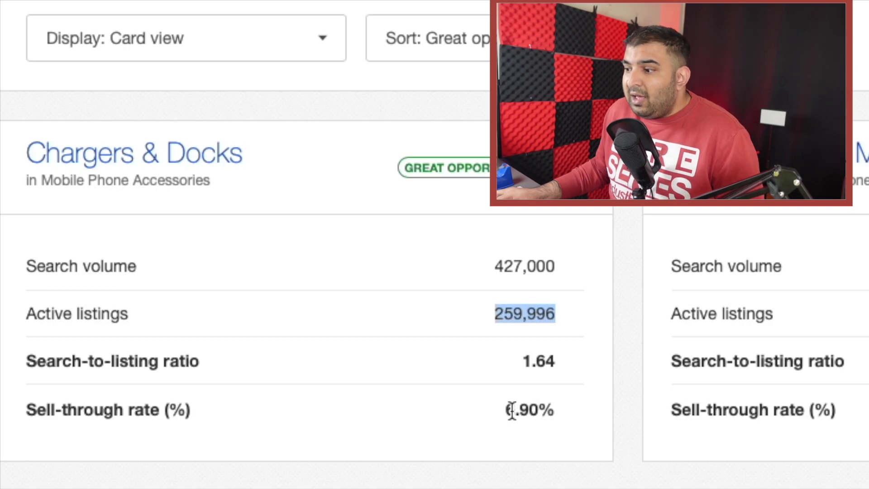
drag(504, 410, 574, 409)
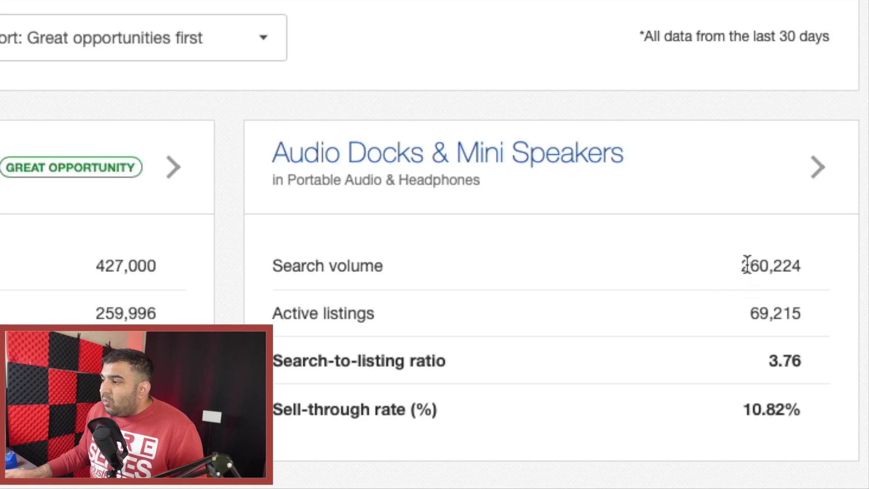
drag(743, 265, 791, 264)
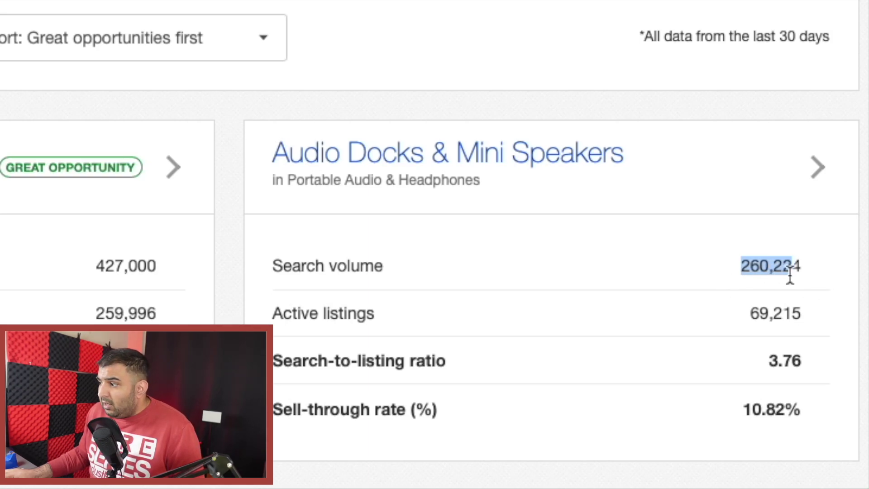
drag(759, 312, 781, 313)
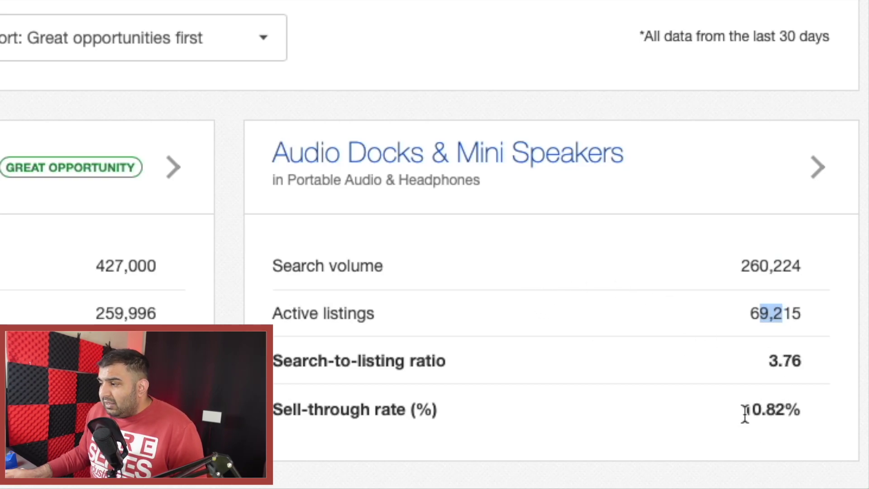
drag(743, 409, 804, 410)
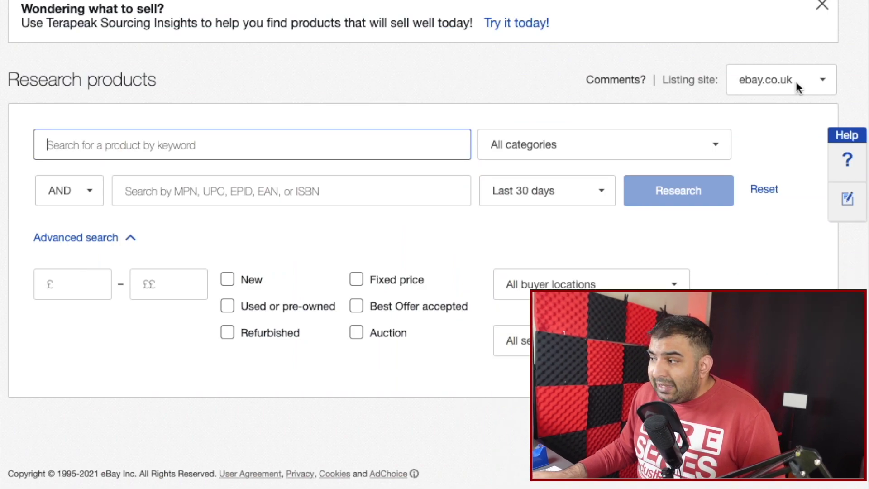
- Keep ebay.co.uk as the listing site and restrict the advanced search to items in New condition
click(796, 82)
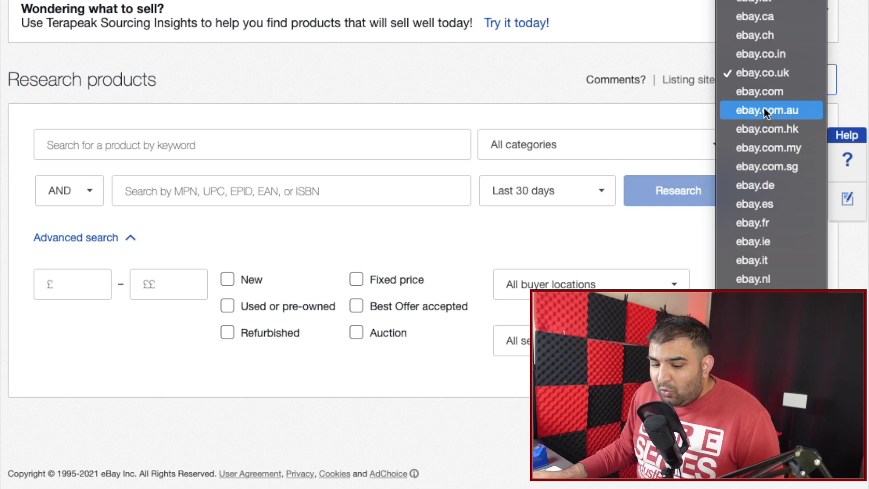
click(772, 71)
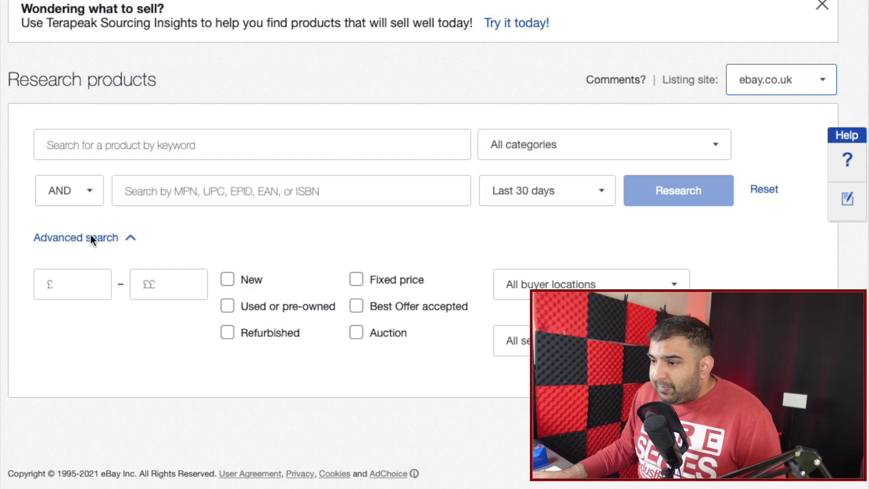
click(130, 238)
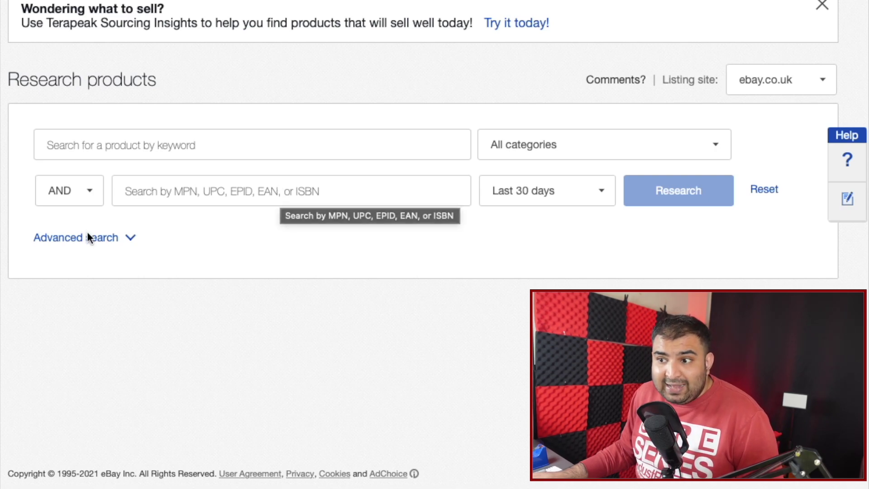
click(116, 241)
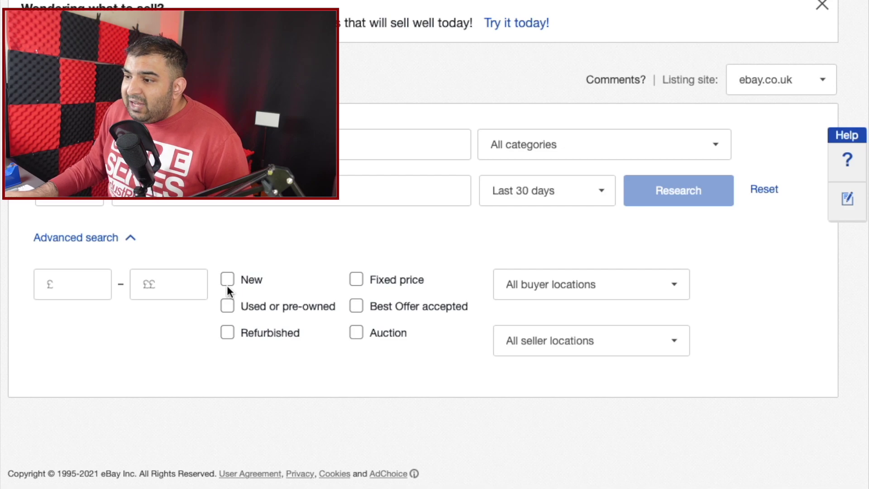
click(226, 280)
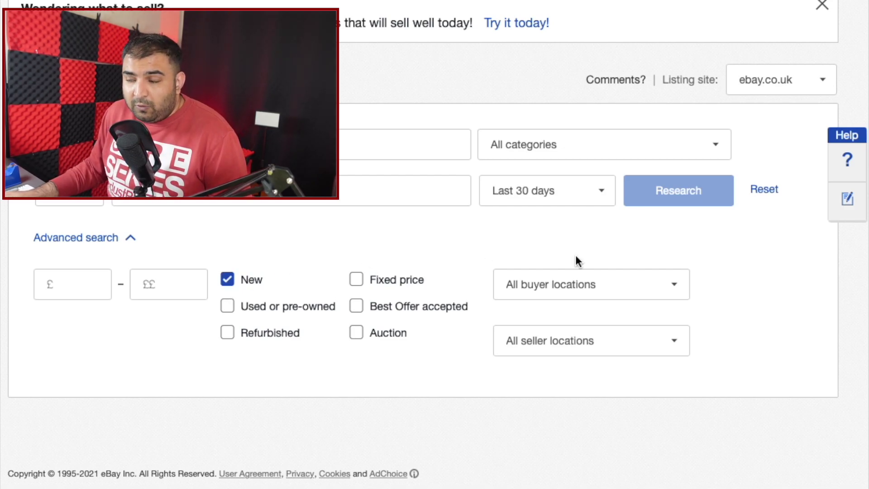
- Set the buyer location filter to United Kingdom
click(618, 286)
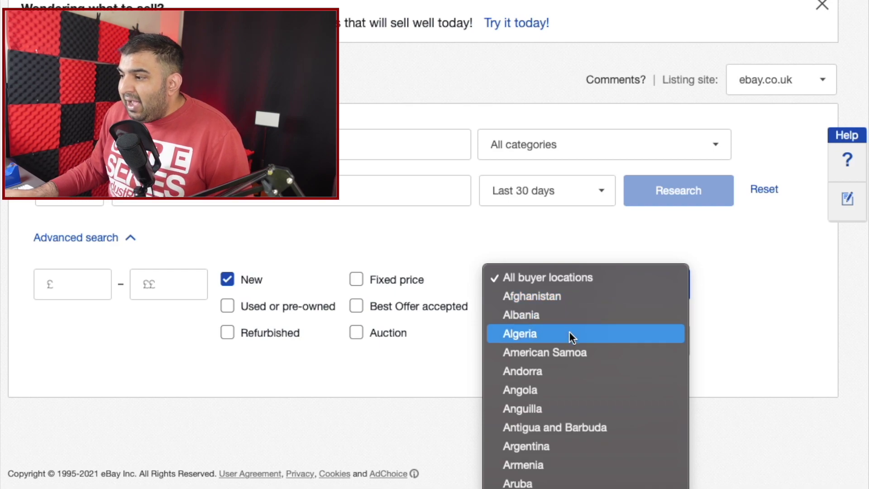
scroll(569, 334, down, 20)
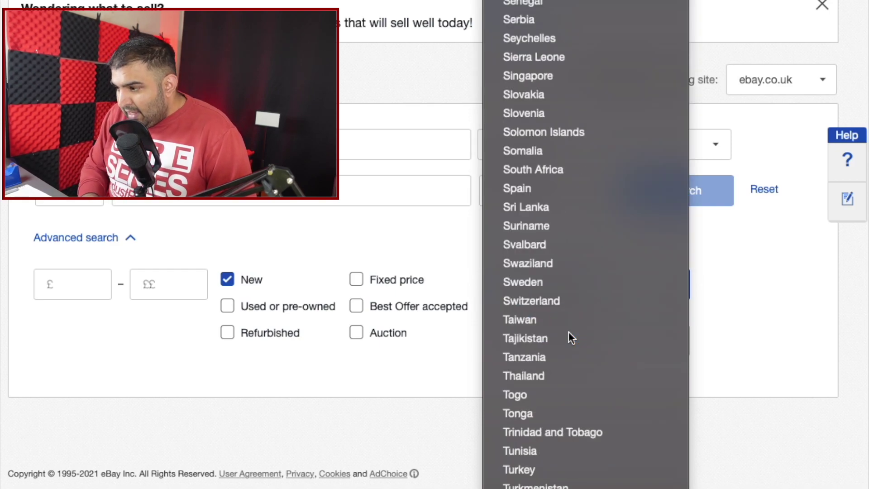
scroll(568, 337, down, 5)
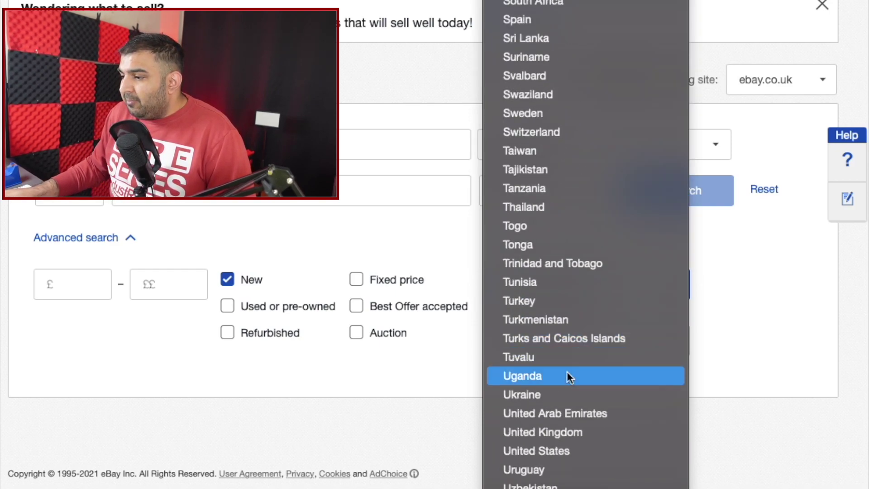
click(553, 430)
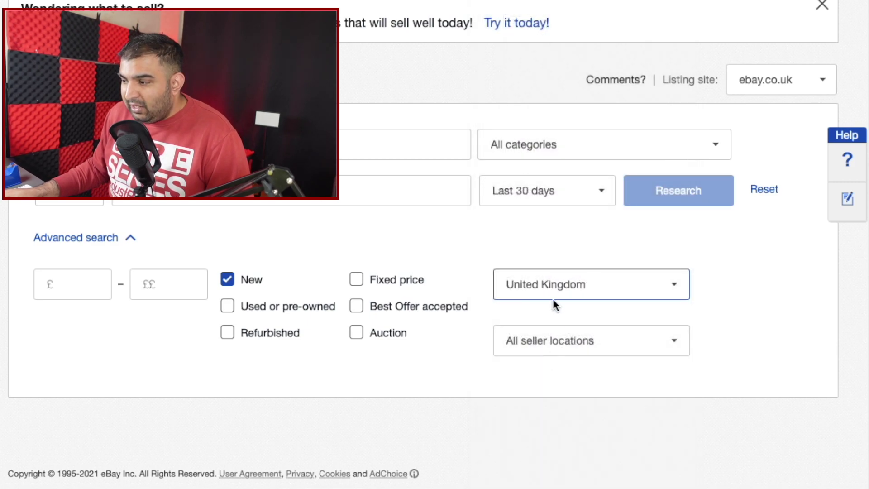
- Set the seller location filter to United Kingdom
click(563, 344)
scroll(563, 344, down, 10)
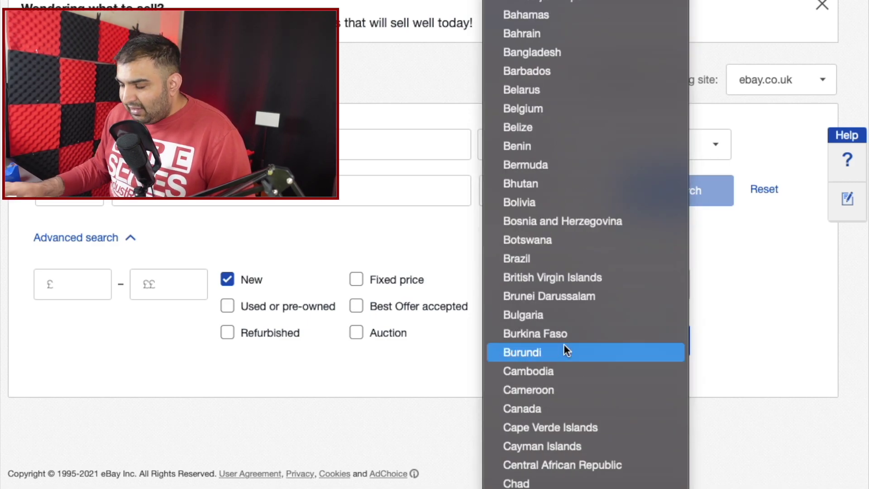
scroll(564, 344, down, 15)
scroll(564, 344, down, 3)
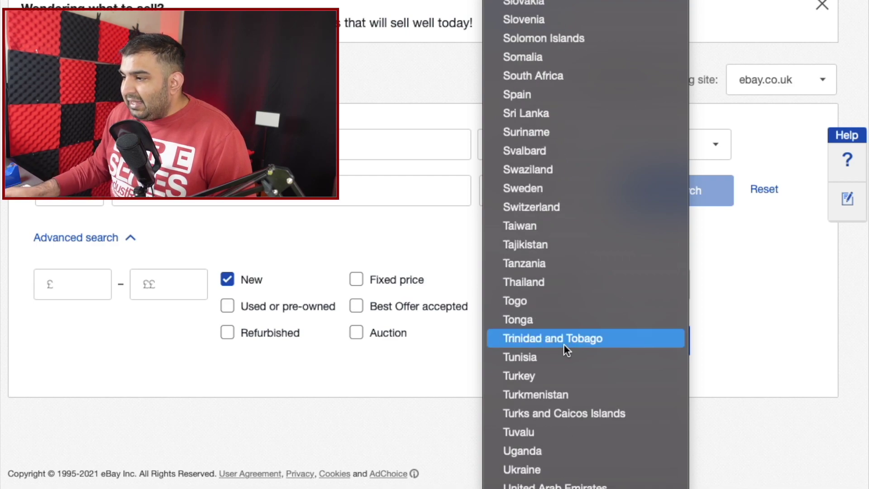
scroll(565, 381, down, 3)
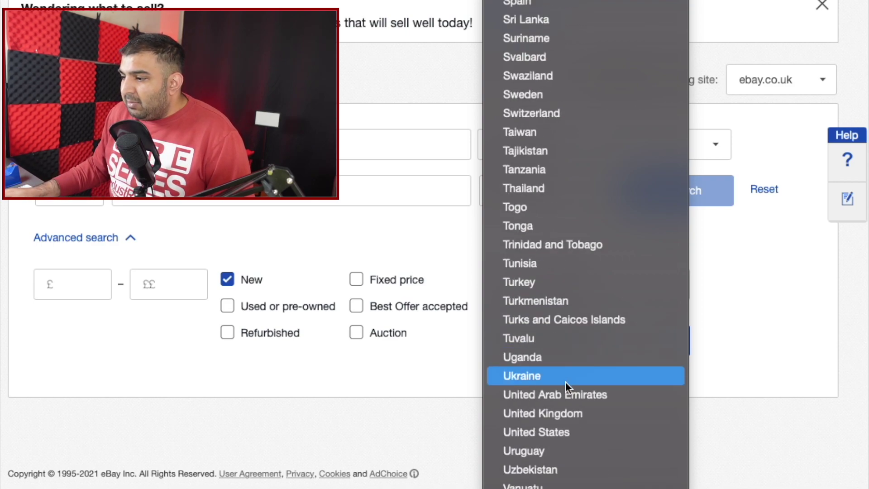
click(557, 414)
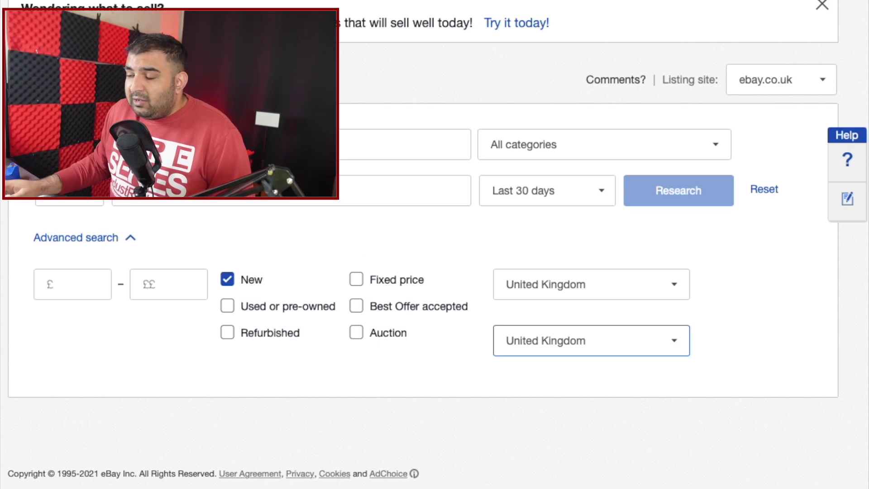
- Search for "foldable laptop stands" and research the suggested keyword "foldable laptop stand" in the Furniture category
click(405, 144)
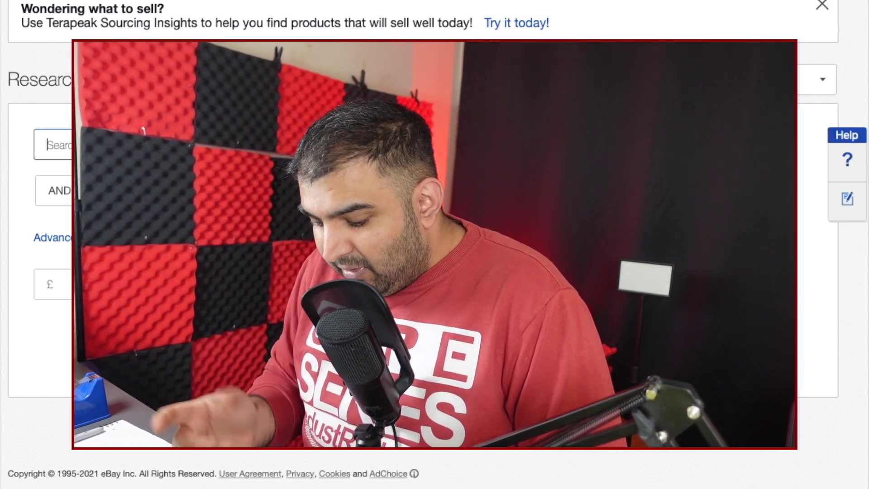
text(foldable laptop stands)
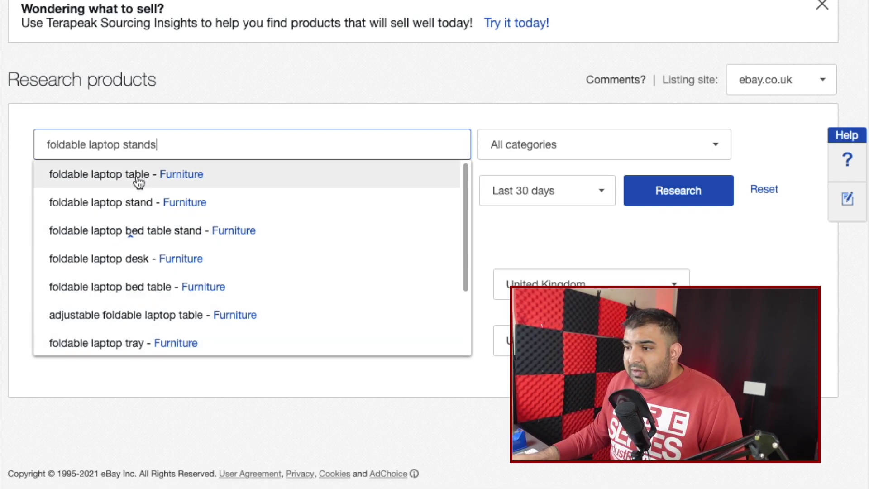
click(139, 209)
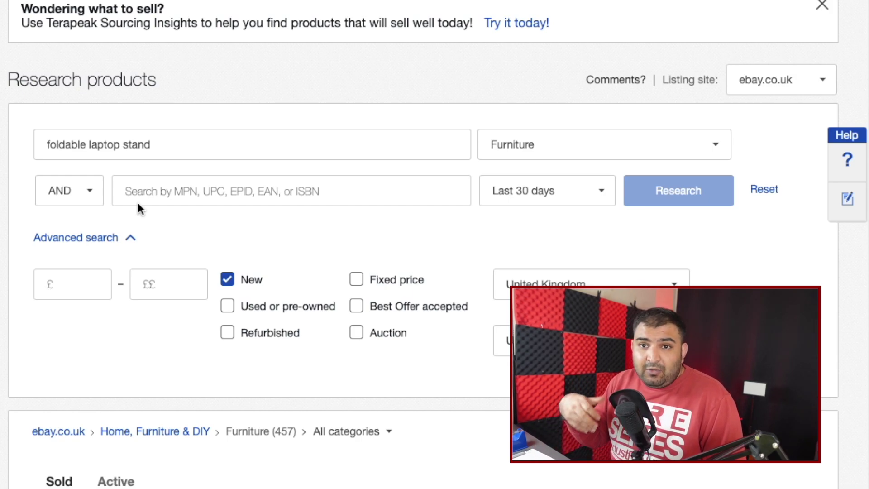
- Look over the sold summary for foldable laptop stands and keep the research period at Last 30 days
scroll(155, 204, down, 1)
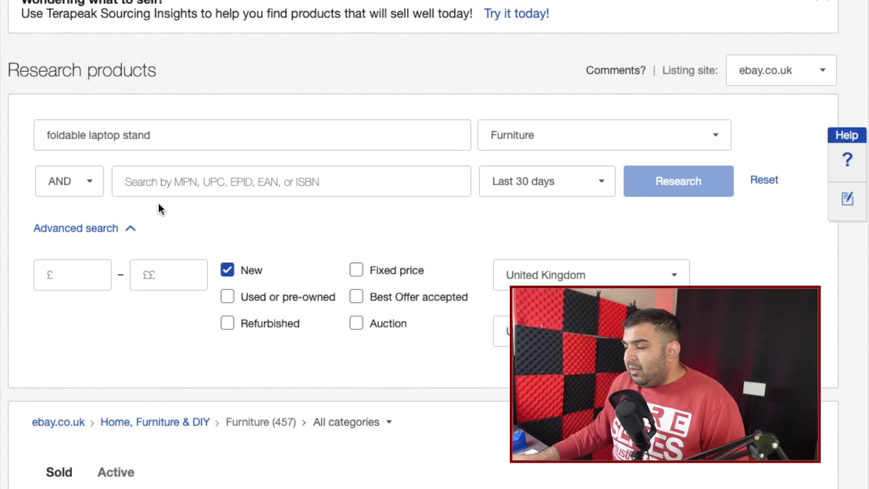
scroll(423, 200, down, 10)
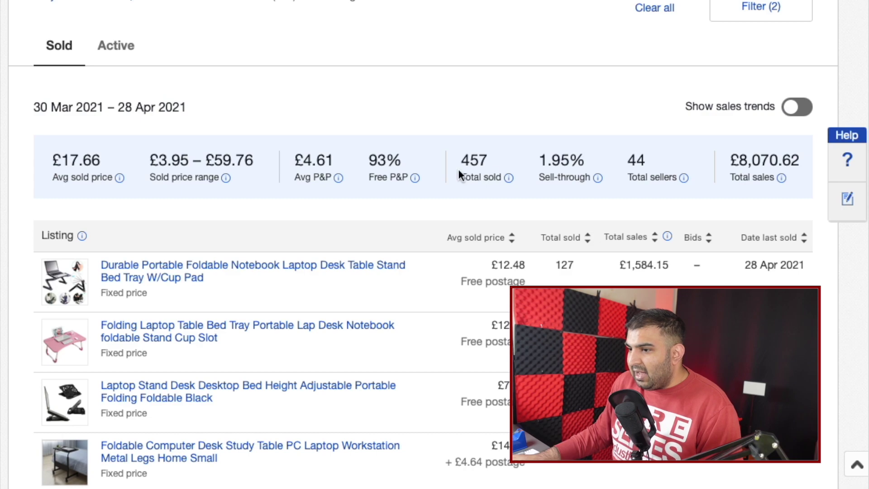
scroll(678, 199, up, 10)
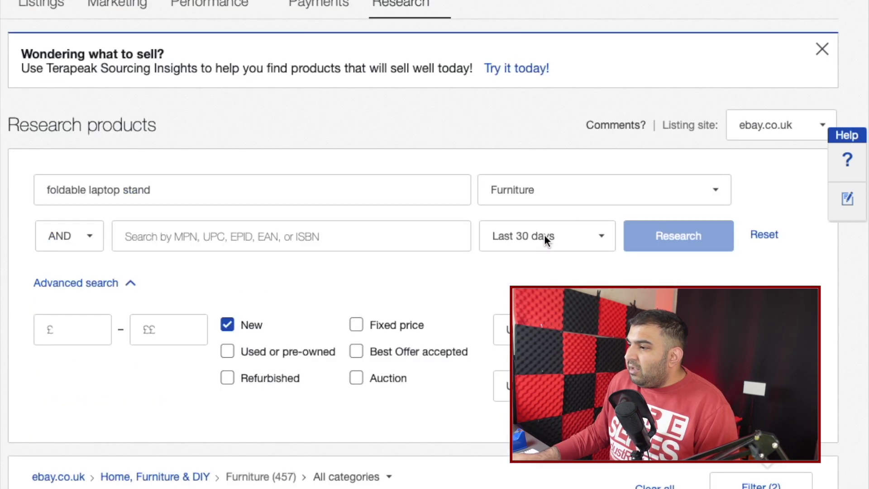
click(545, 234)
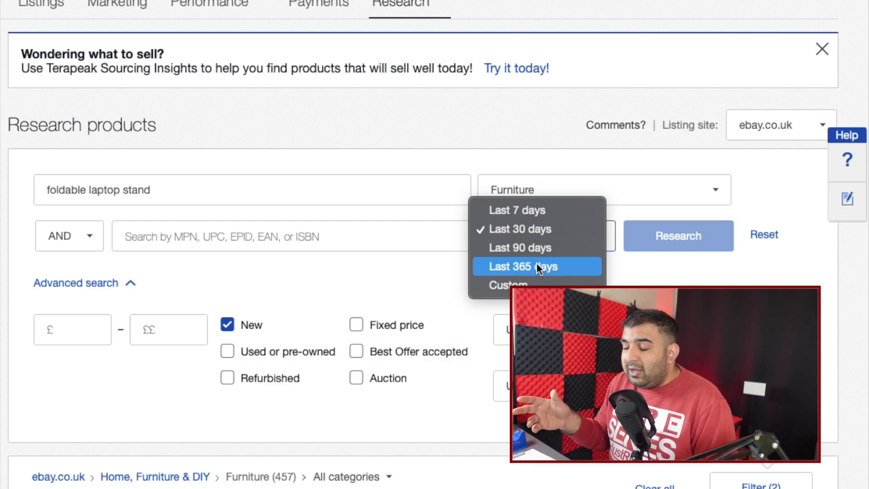
click(520, 230)
- Examine the average sold price, sold price range, free P&P share and total sales of the sold foldable laptop stands
scroll(542, 230, down, 12)
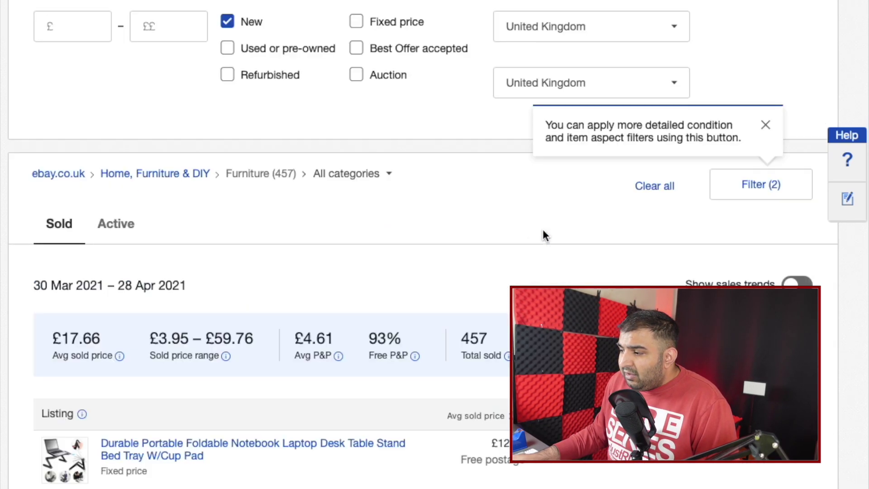
scroll(542, 229, down, 2)
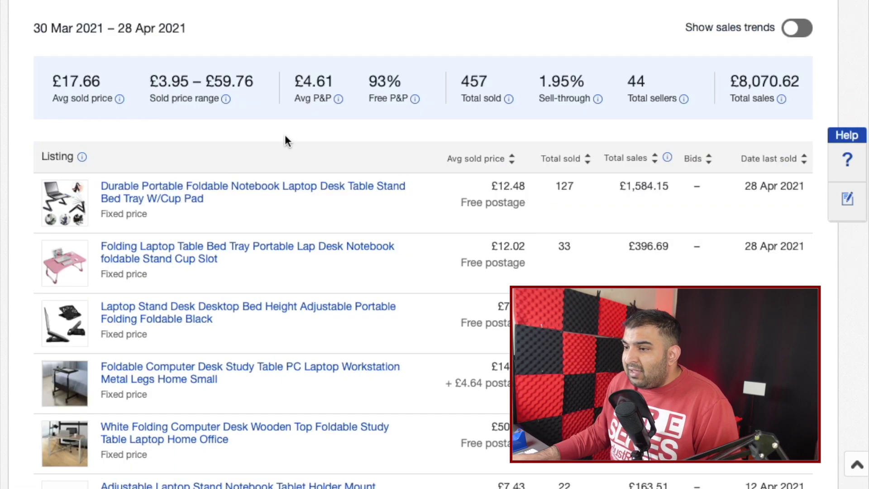
scroll(289, 137, up, 2)
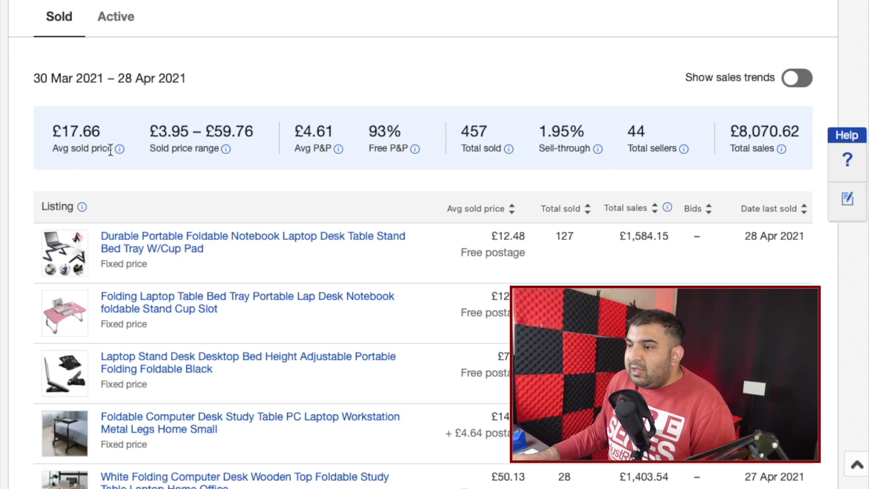
drag(108, 149, 54, 131)
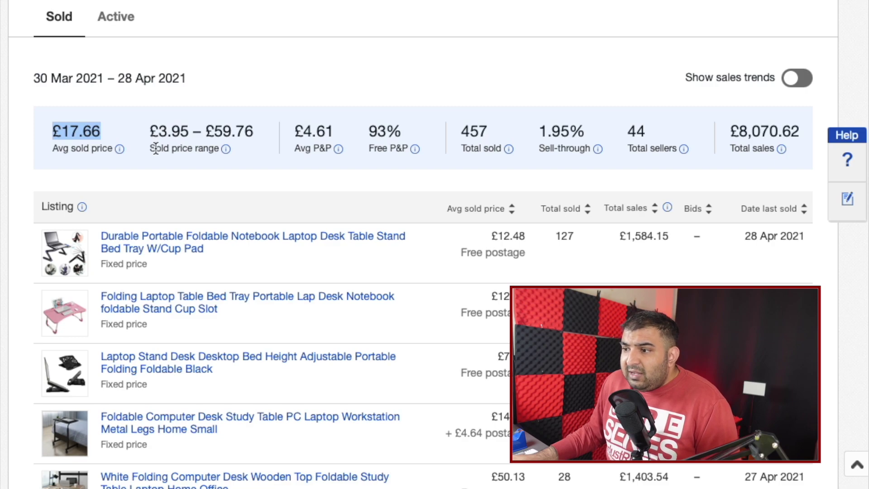
drag(150, 131, 254, 132)
click(260, 145)
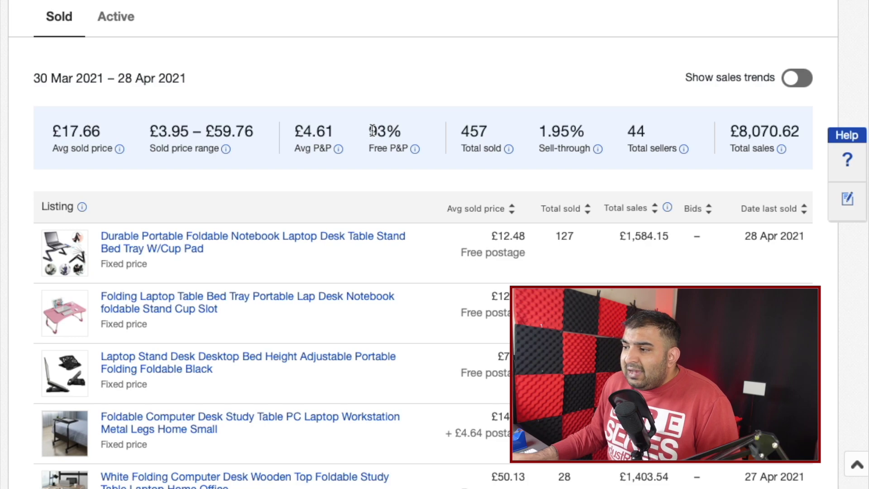
drag(372, 131, 411, 131)
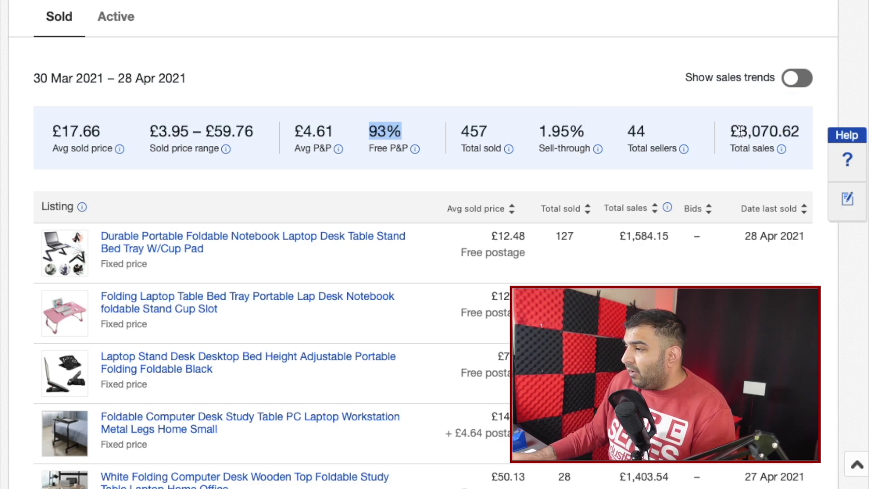
drag(739, 131, 800, 132)
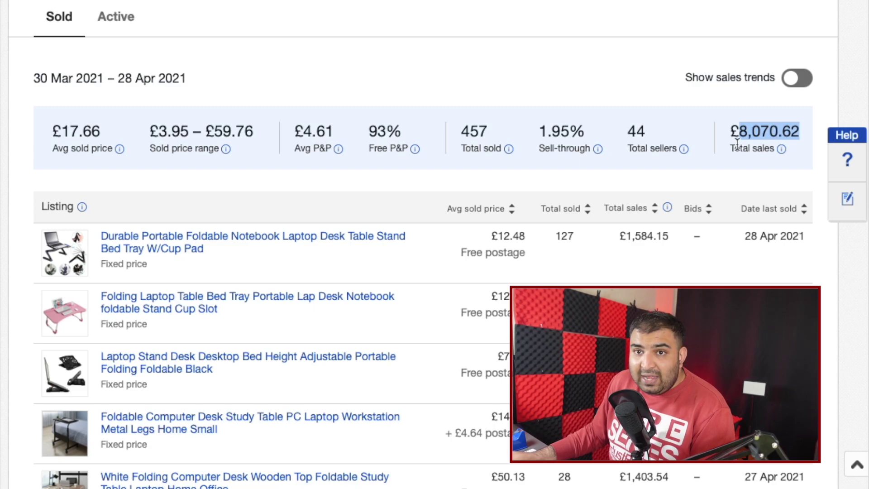
scroll(316, 153, up, 10)
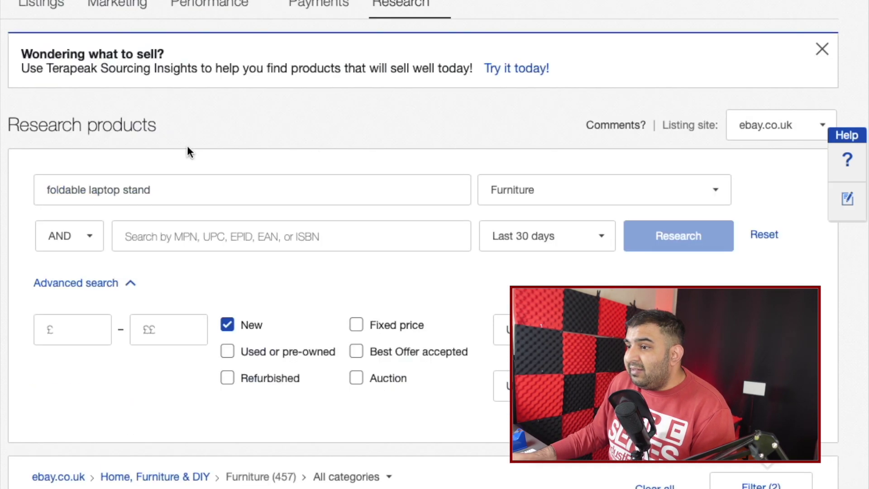
- Examine the average sold price, total sold and date last sold of the first two foldable laptop stand listings
click(173, 195)
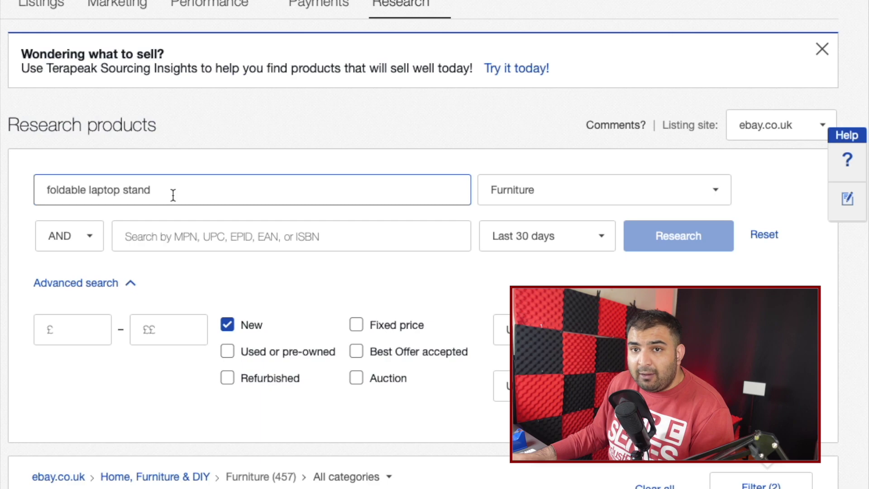
scroll(173, 196, down, 9)
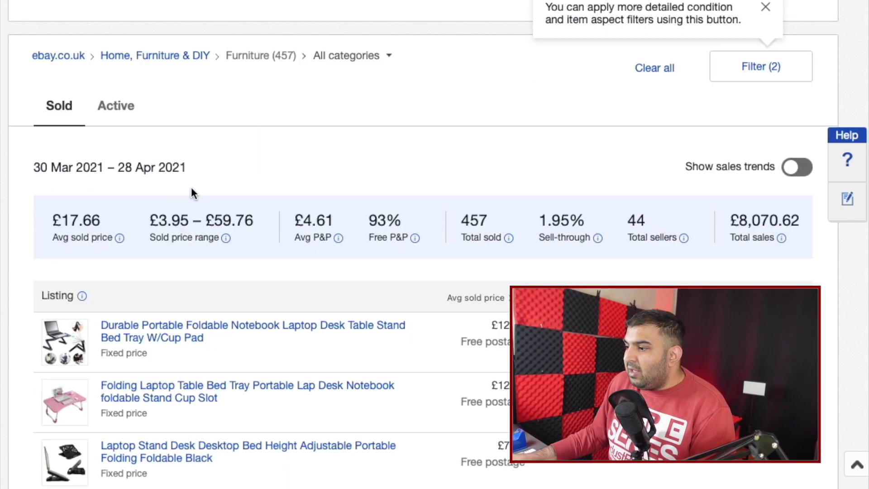
scroll(185, 189, down, 3)
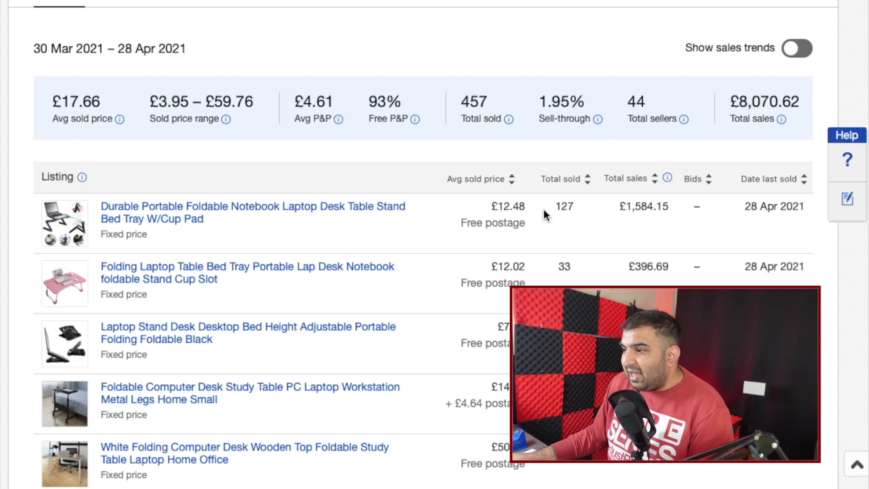
drag(497, 206, 525, 206)
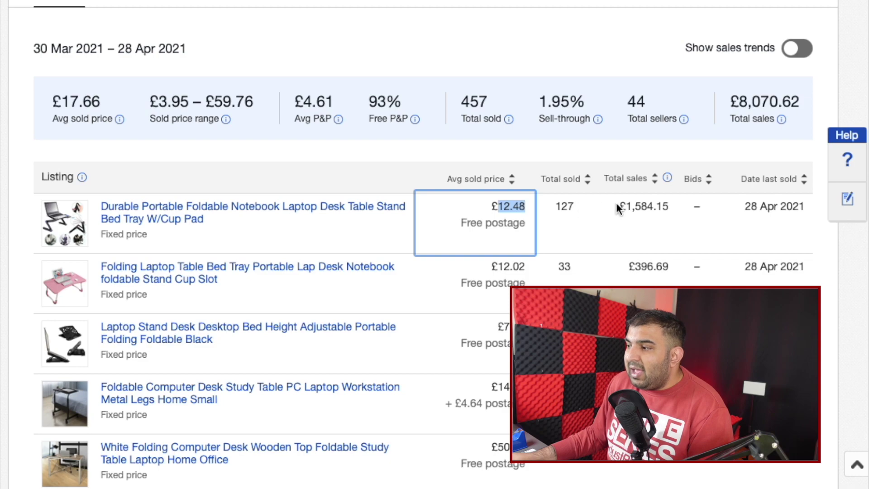
drag(573, 204, 555, 205)
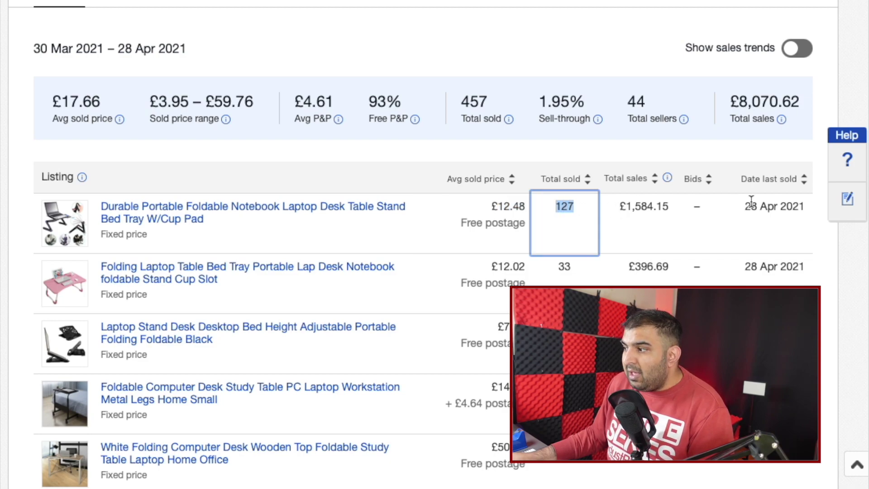
drag(746, 206, 763, 208)
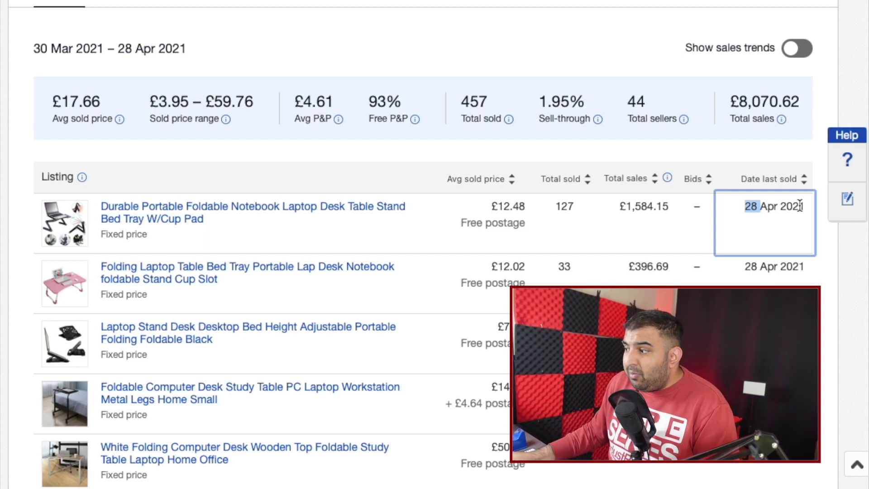
drag(804, 205, 753, 202)
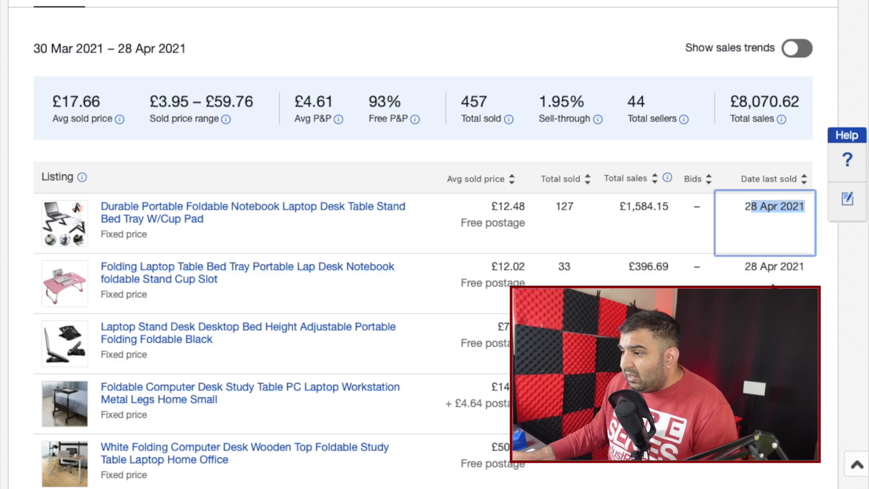
drag(751, 266, 798, 266)
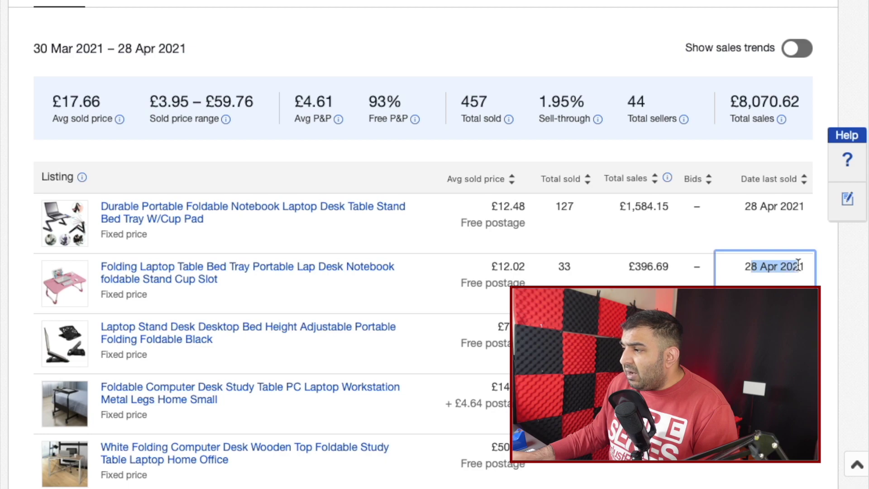
click(797, 265)
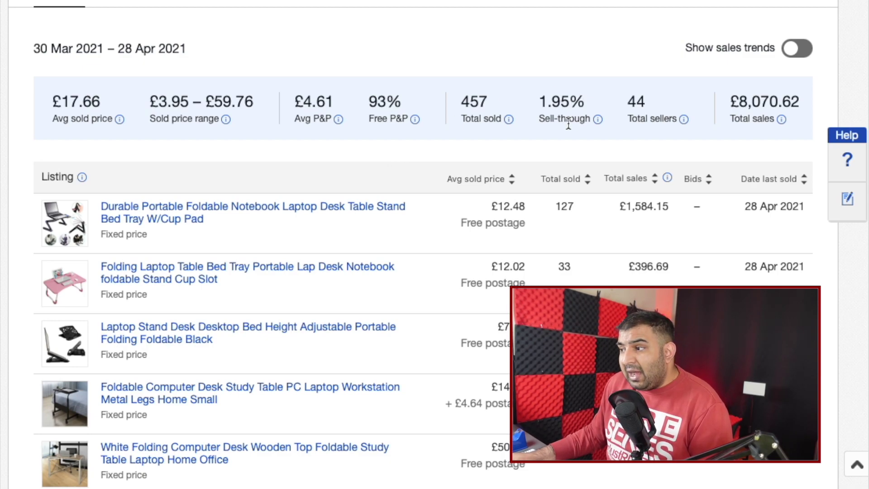
- Check the sell-through rate and average sold price in the sold summary for the foldable laptop stand keyword
drag(539, 119, 571, 97)
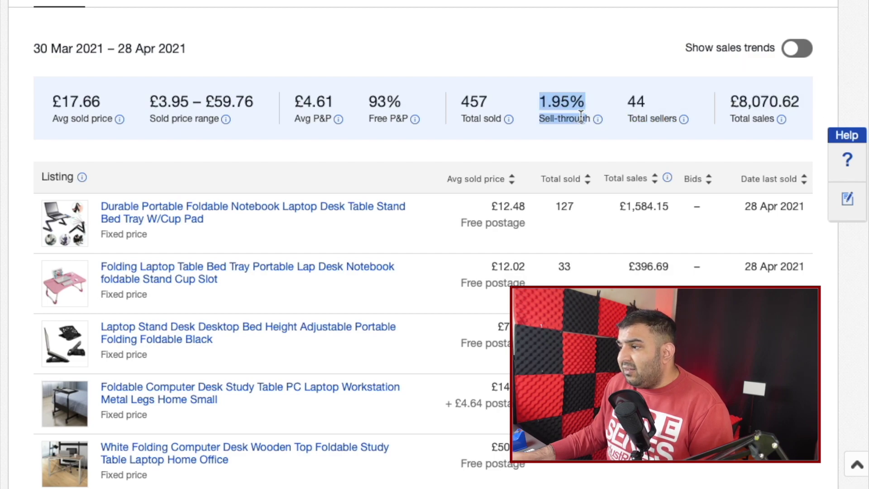
click(569, 84)
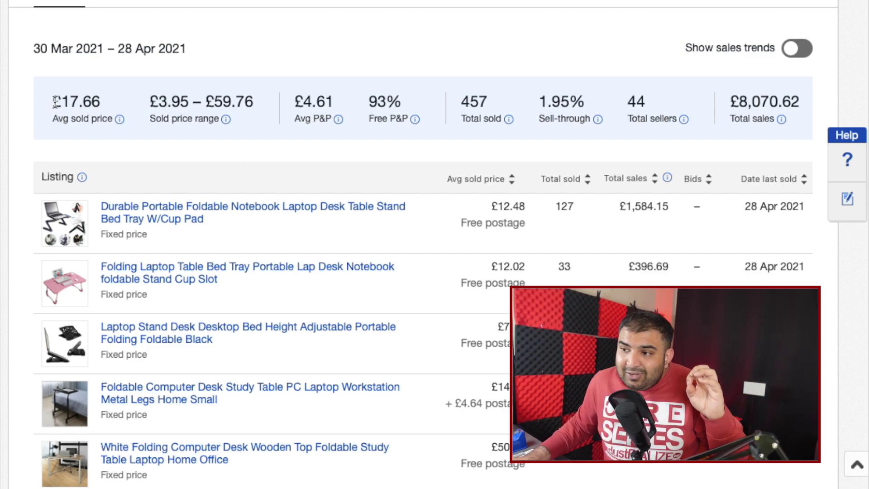
drag(54, 101, 106, 103)
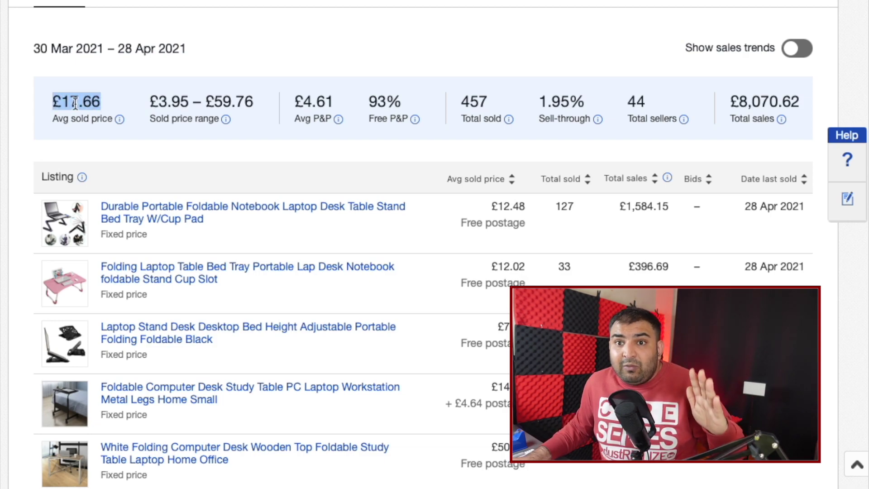
scroll(131, 72, up, 9)
scroll(130, 73, up, 3)
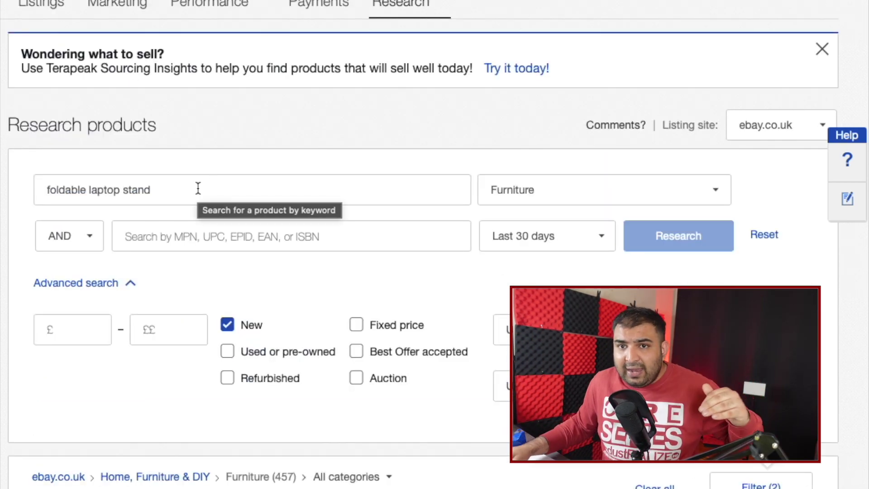
scroll(237, 214, down, 10)
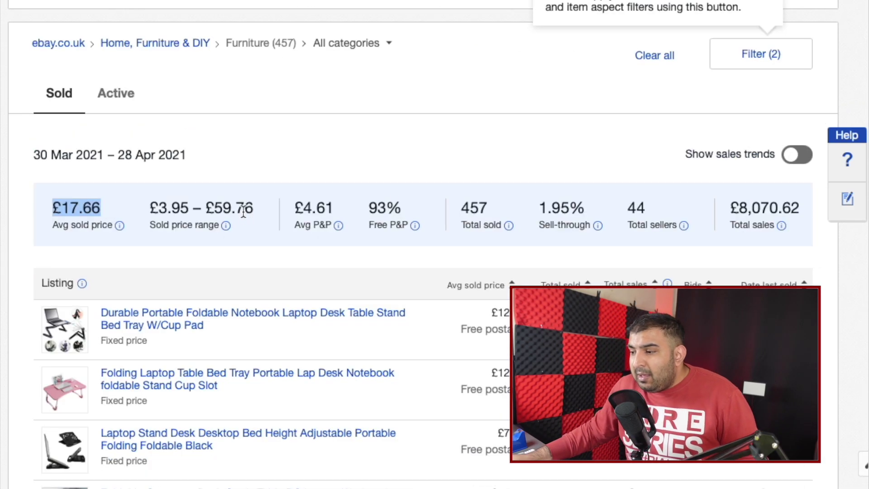
scroll(247, 213, down, 1)
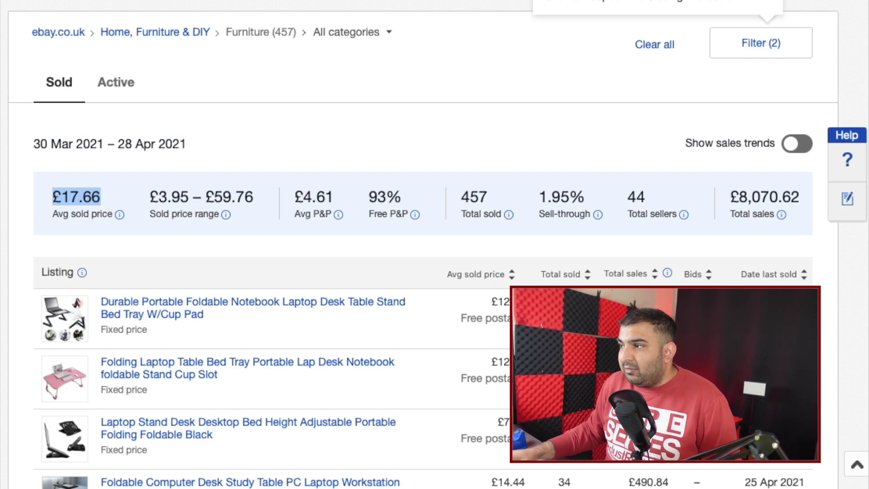
scroll(124, 195, down, 5)
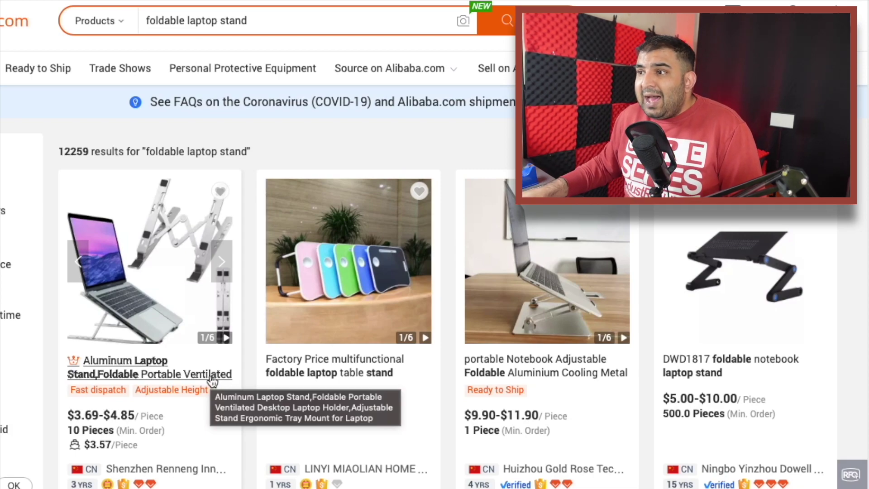
- Look over the Alibaba supplier results for "foldable laptop stand", comparing the products on offer
click(256, 21)
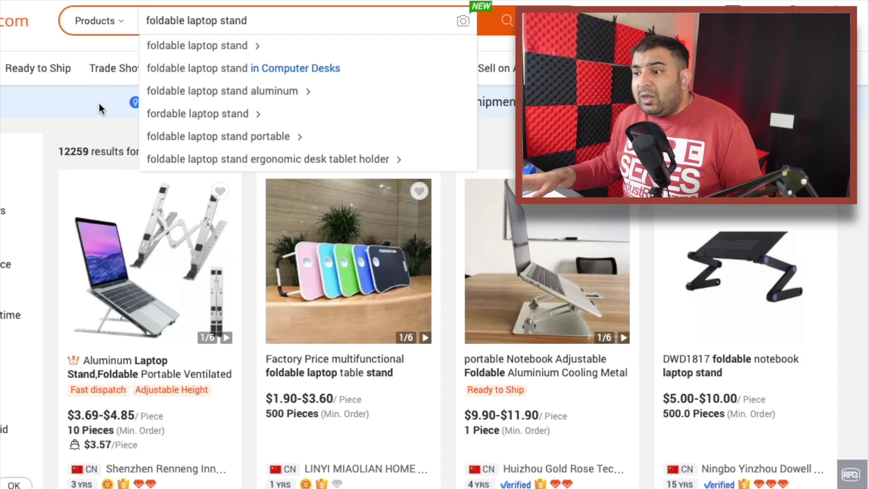
click(37, 106)
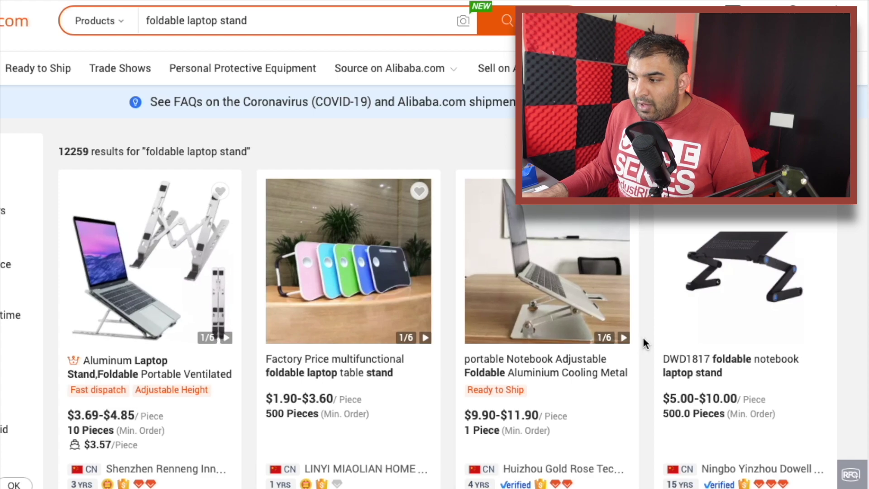
scroll(381, 333, down, 2)
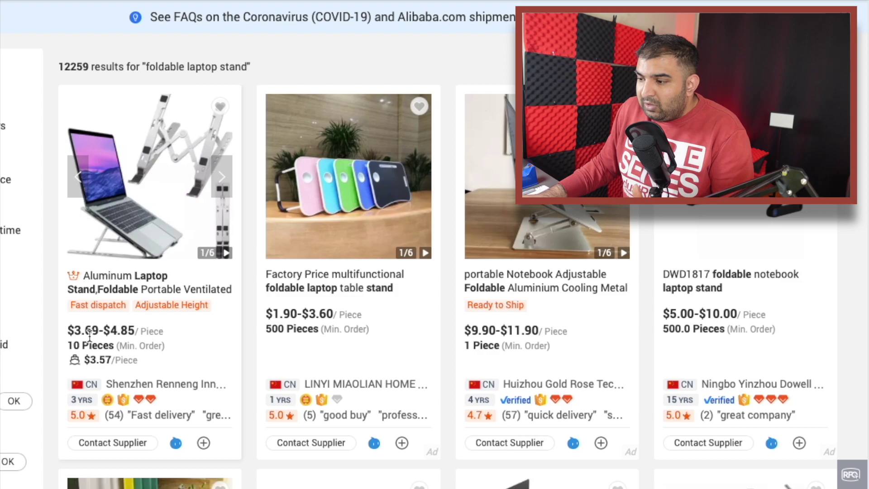
scroll(157, 268, down, 3)
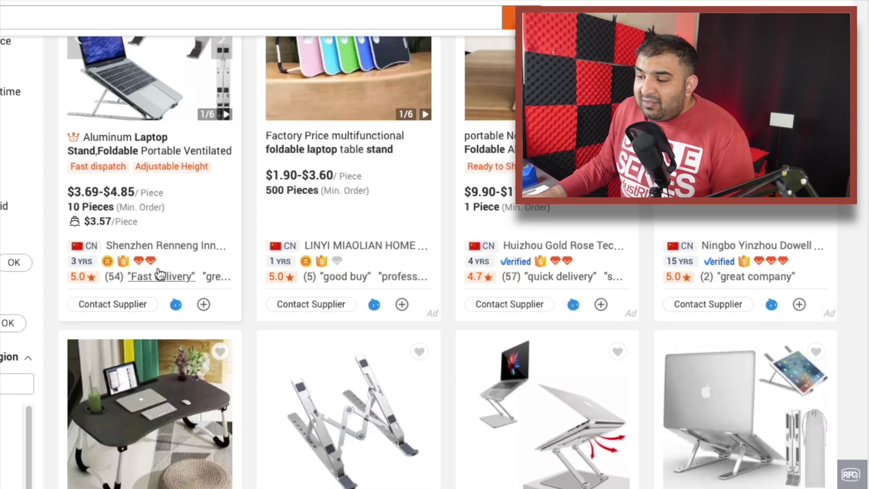
- Check the price range per piece of the aluminum foldable laptop stand, the first Alibaba result
scroll(159, 274, up, 4)
drag(95, 354, 131, 352)
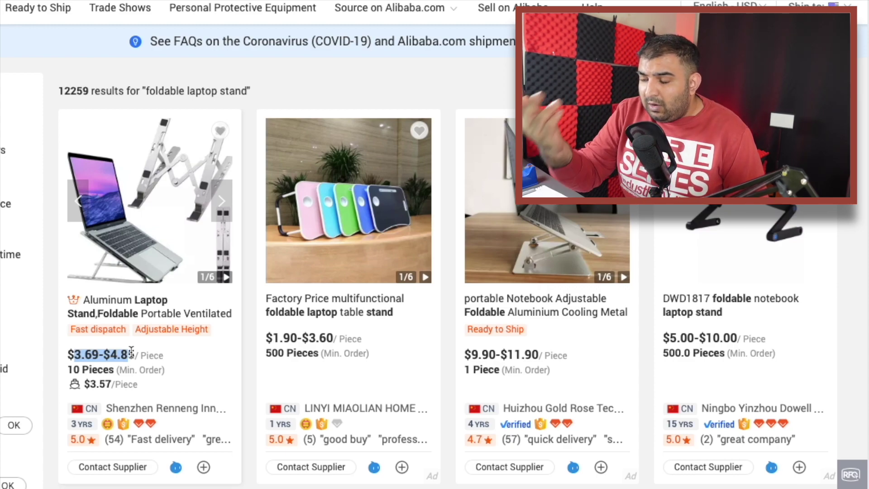
drag(131, 352, 135, 353)
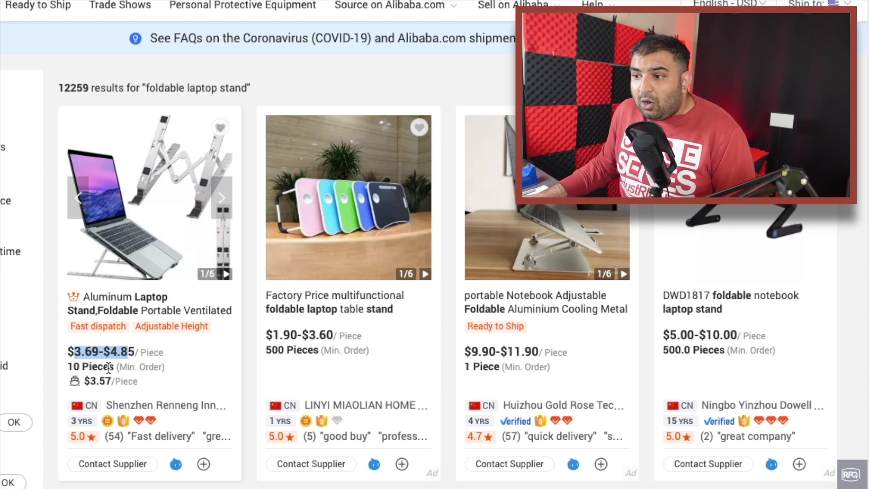
scroll(108, 366, down, 1)
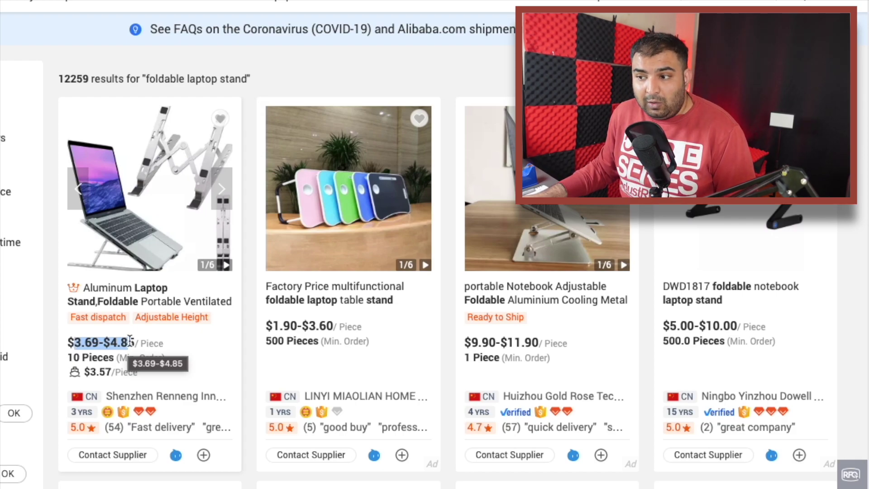
drag(123, 342, 71, 342)
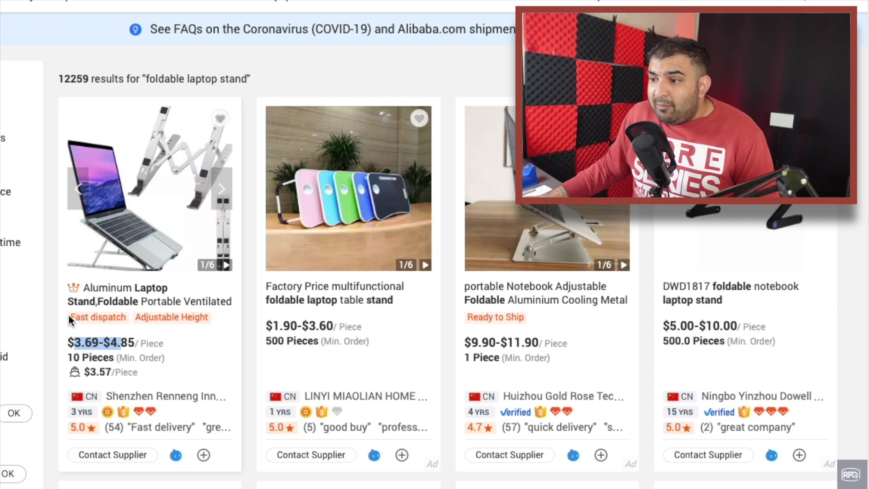
- Examine the aluminum laptop stand's minimum order and its supplier's years of operation and service, delivery and quality ratings
drag(71, 356, 117, 360)
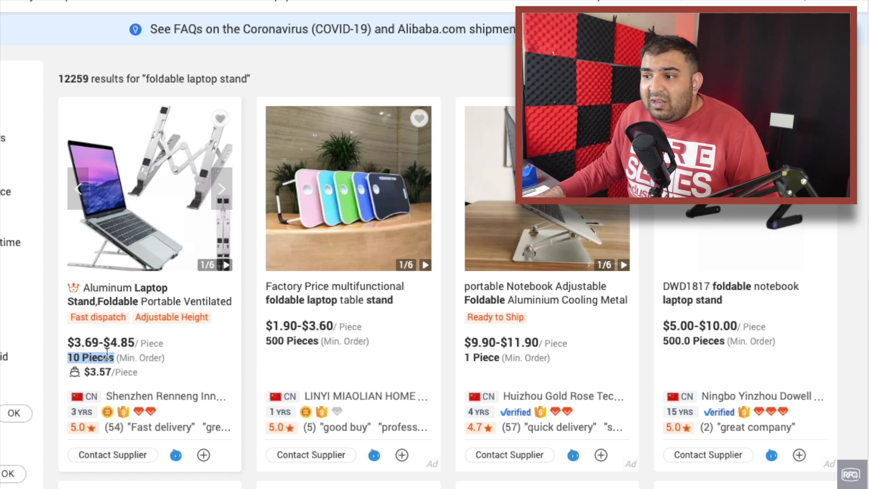
scroll(114, 338, down, 1)
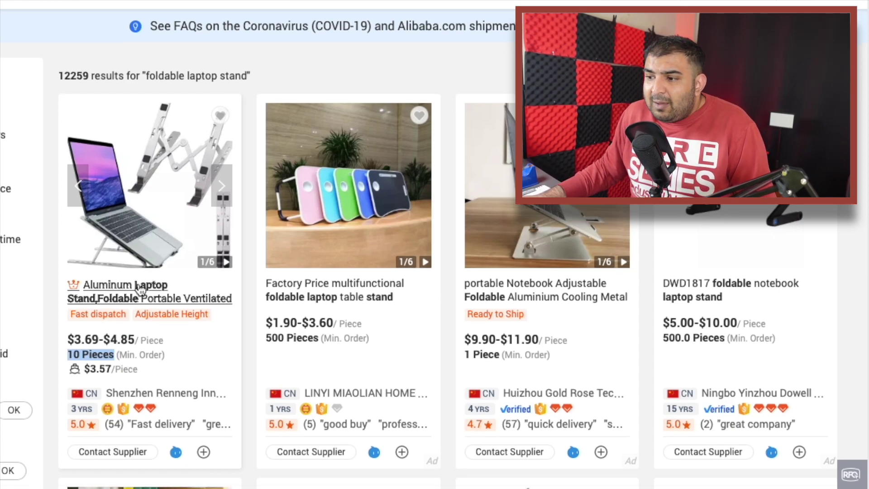
mouse_move(74, 372)
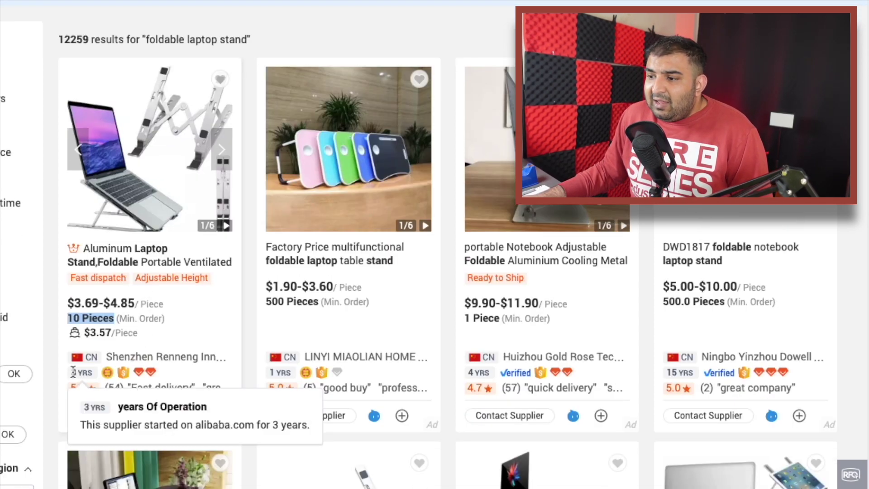
drag(70, 372, 94, 371)
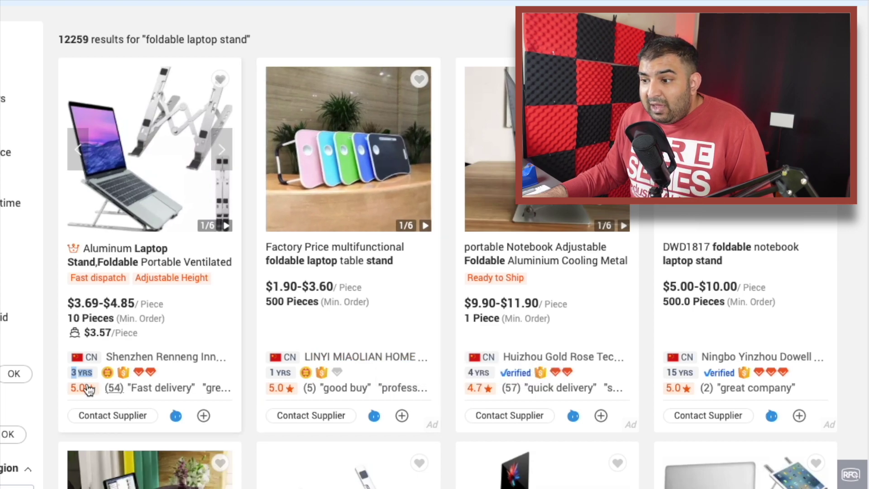
mouse_move(84, 392)
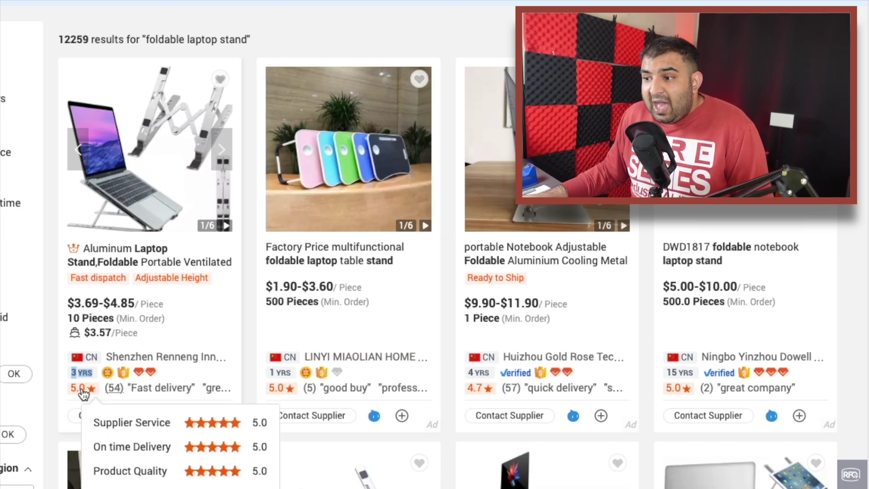